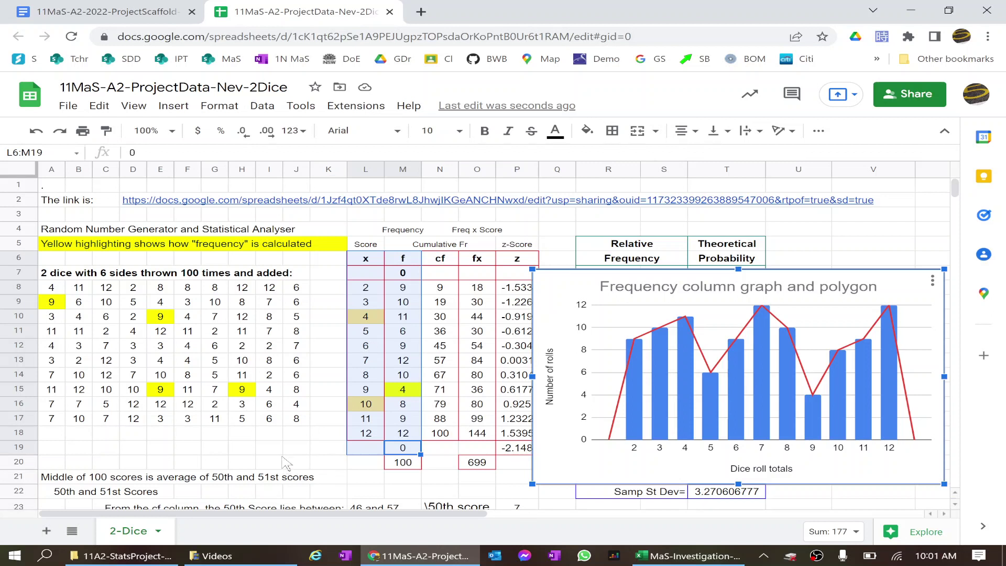
- Try selecting the x and cf columns for a chart, then abandon and delete the trial chart
{"action": "left_click", "coordinate": [436, 477]}
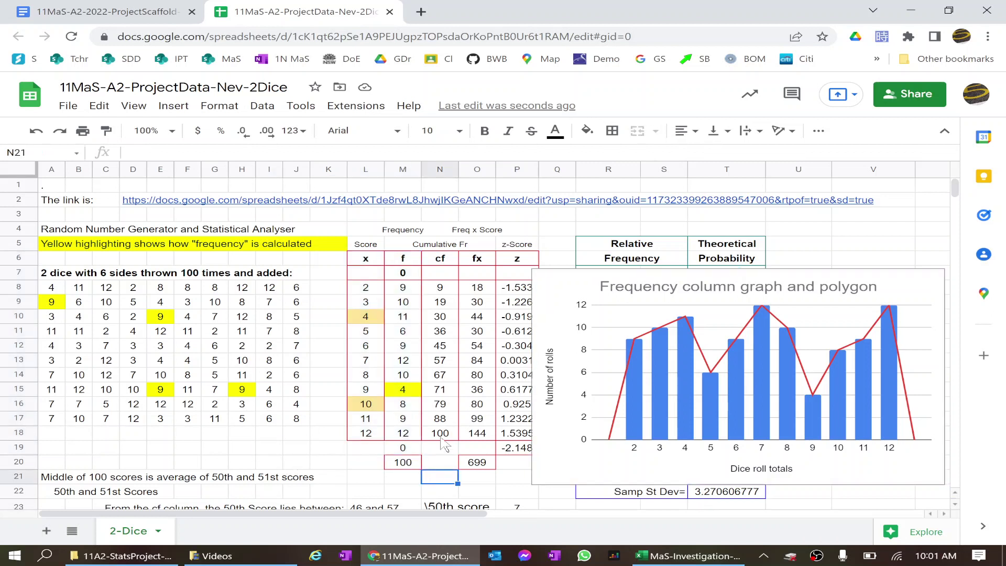
{"action": "left_click_drag", "start_coordinate": [441, 434], "coordinate": [445, 262]}
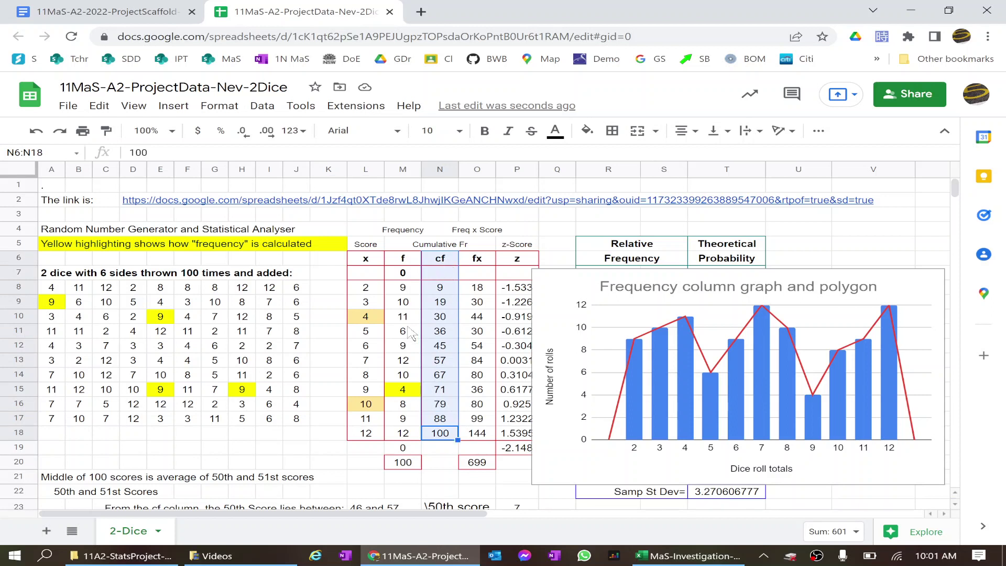
{"action": "mouse_move", "coordinate": [368, 437]}
{"action": "left_mouse_down"}
{"action": "mouse_move", "coordinate": [379, 410]}
{"action": "mouse_move", "coordinate": [373, 268]}
{"action": "left_mouse_up"}
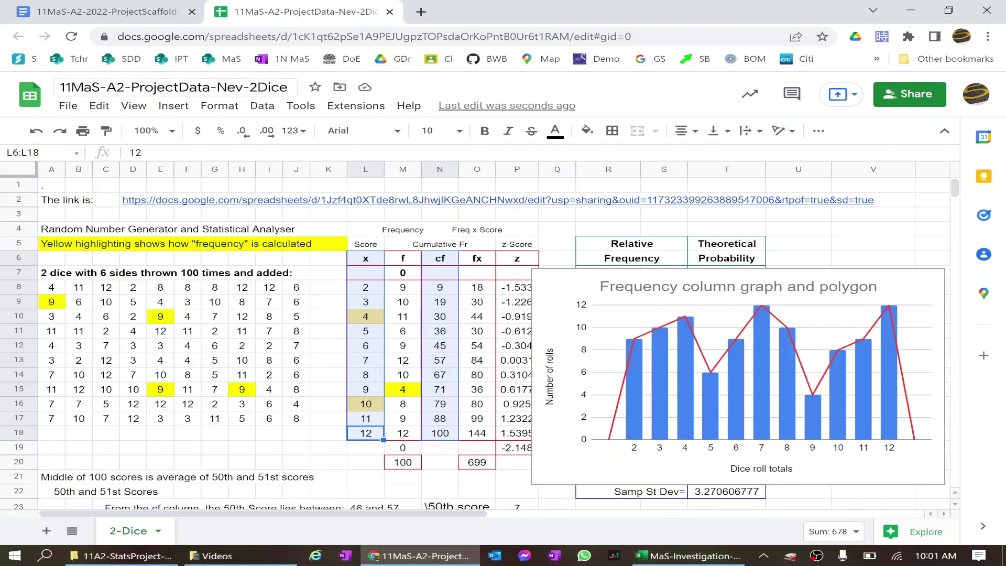
{"action": "left_click", "coordinate": [174, 105]}
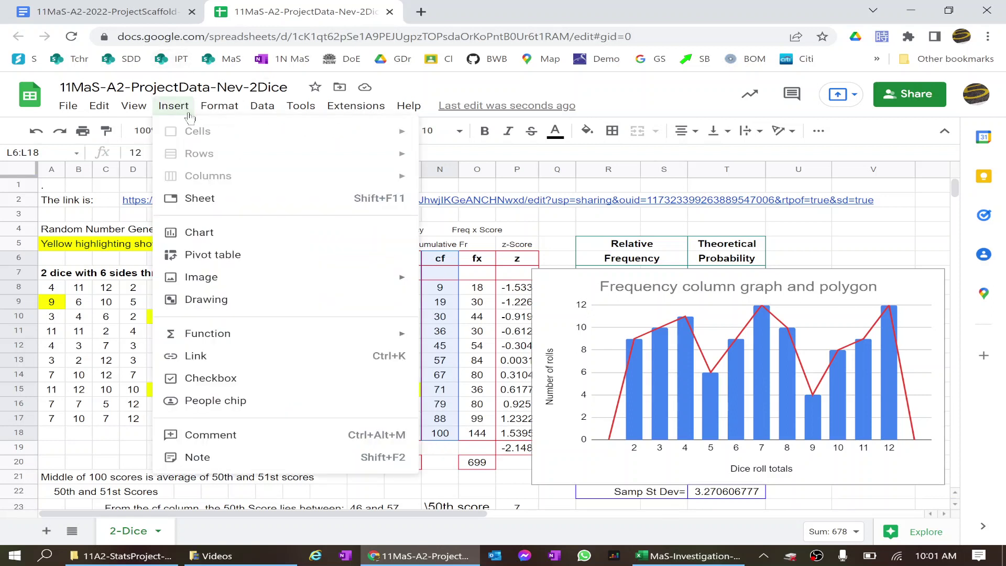
{"action": "key", "text": "Escape"}
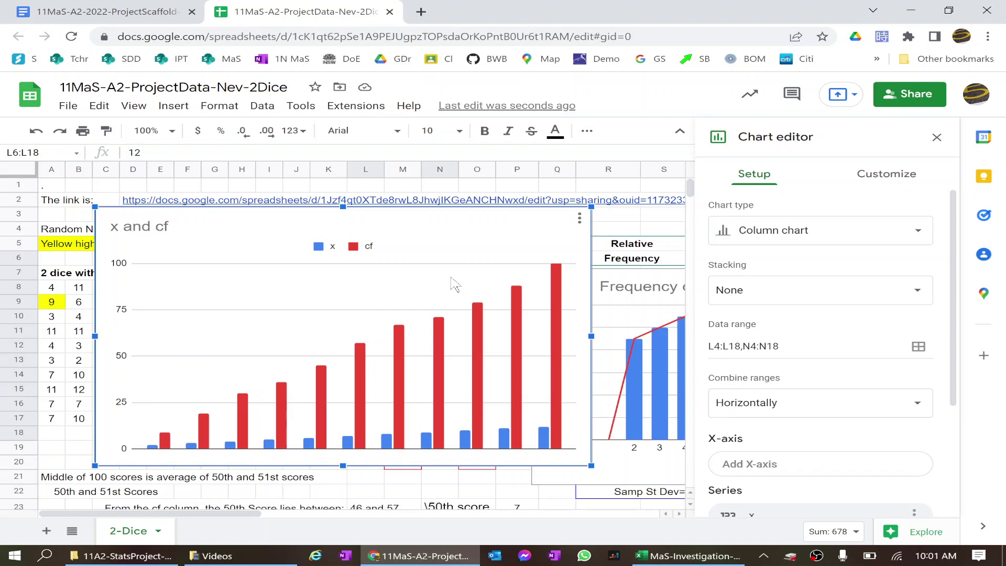
{"action": "key", "text": "Delete"}
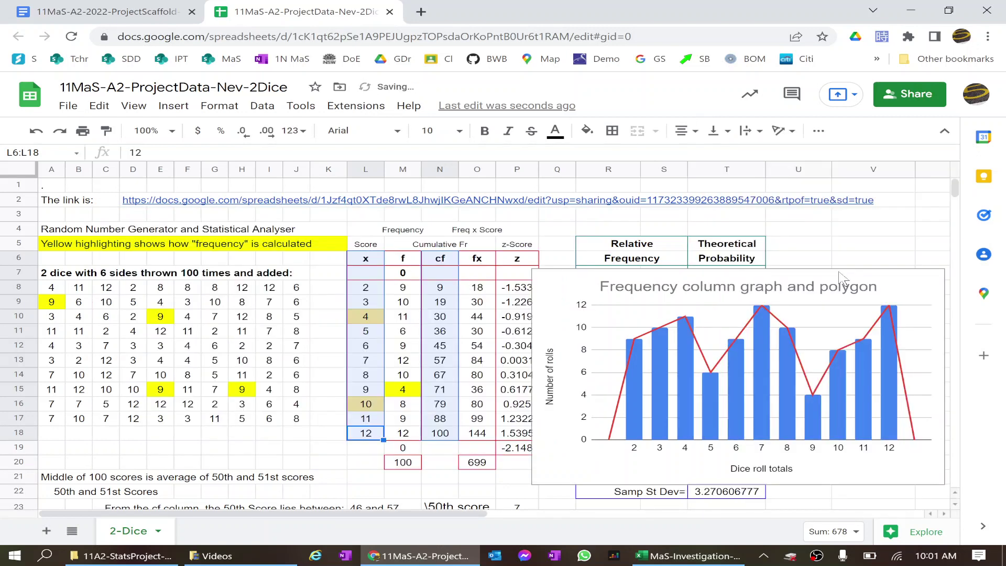
- Select the existing frequency chart, then select the table's x and f columns as chart data
{"action": "left_click", "coordinate": [834, 270]}
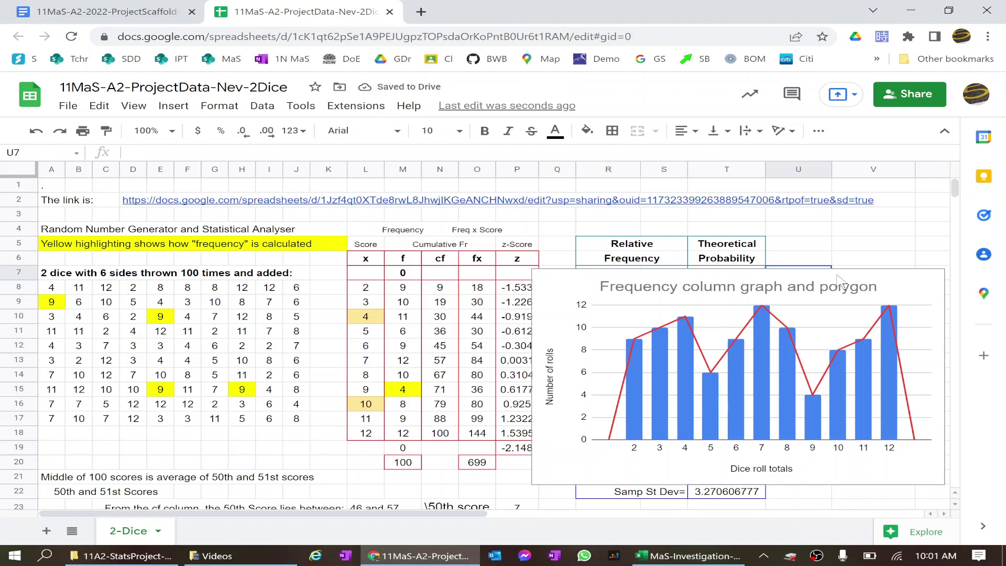
{"action": "left_click", "coordinate": [841, 276]}
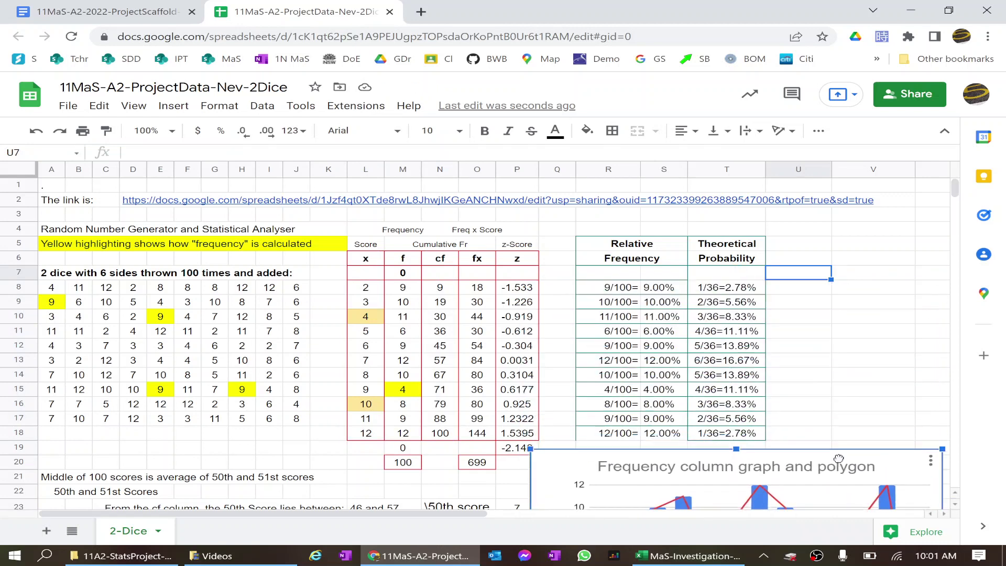
{"action": "left_click_drag", "start_coordinate": [844, 280], "coordinate": [832, 506]}
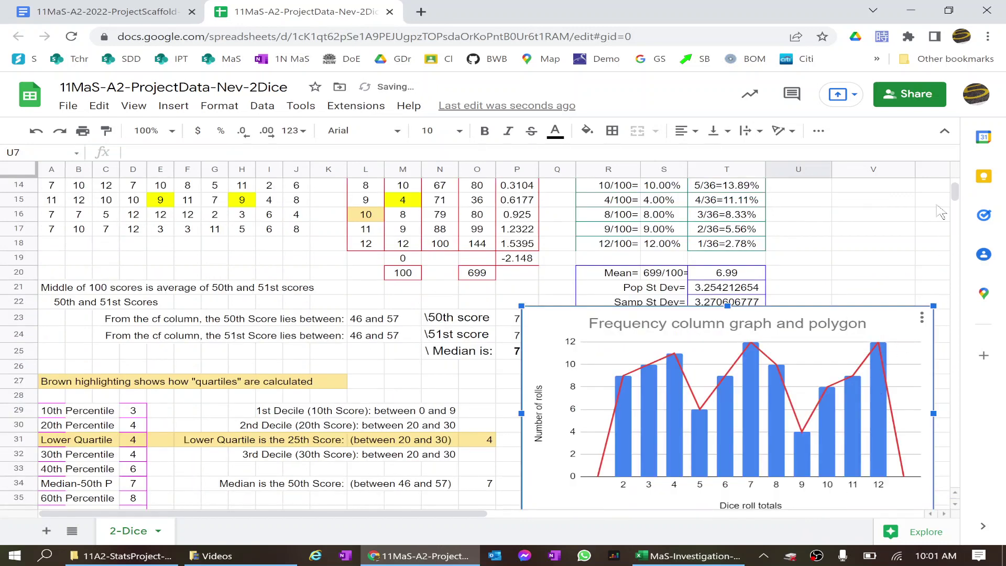
{"action": "left_click_drag", "start_coordinate": [954, 191], "coordinate": [952, 178]}
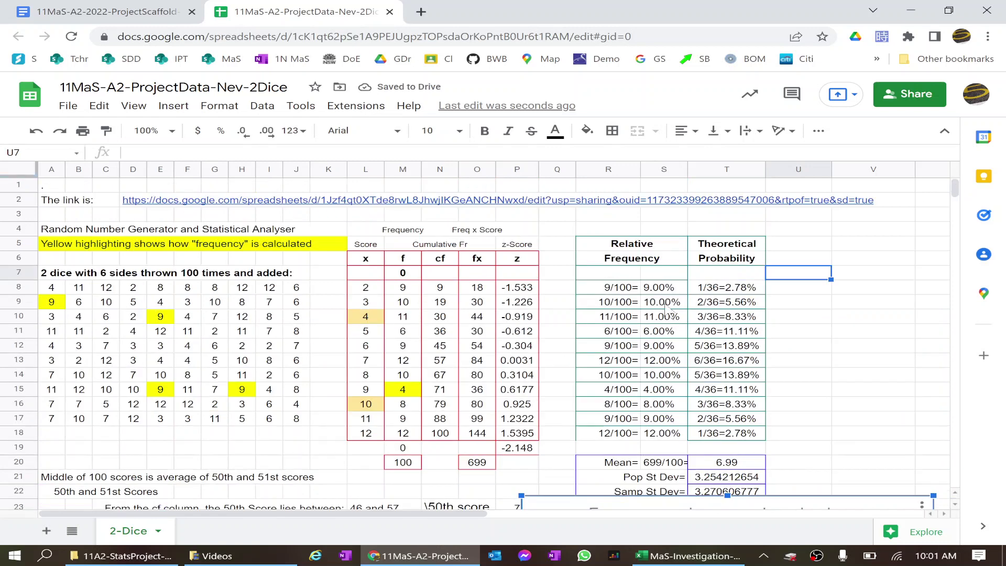
{"action": "left_click_drag", "start_coordinate": [404, 452], "coordinate": [372, 275]}
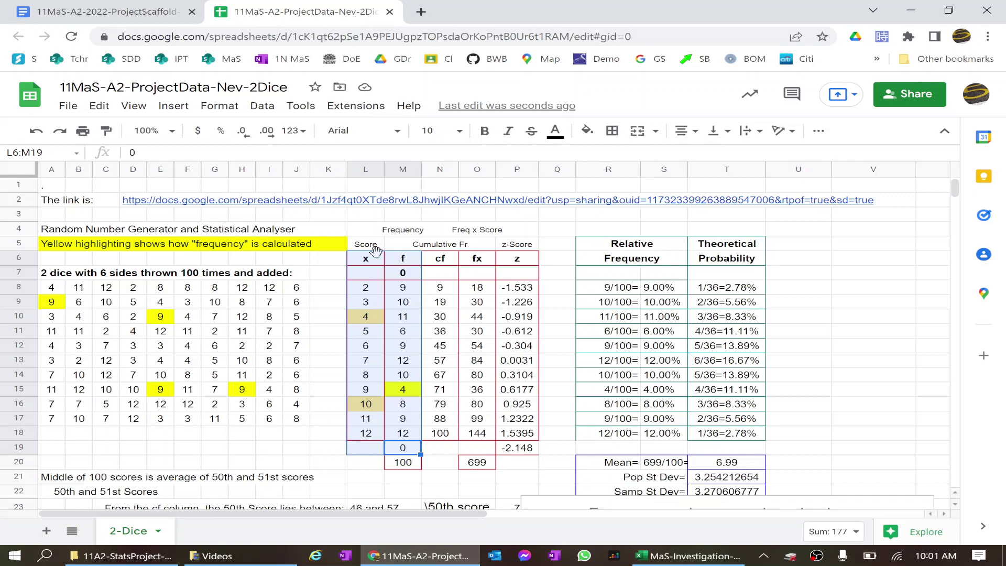
- Insert a chart from the x and f data and change its type to Combo chart
{"action": "left_click", "coordinate": [187, 107]}
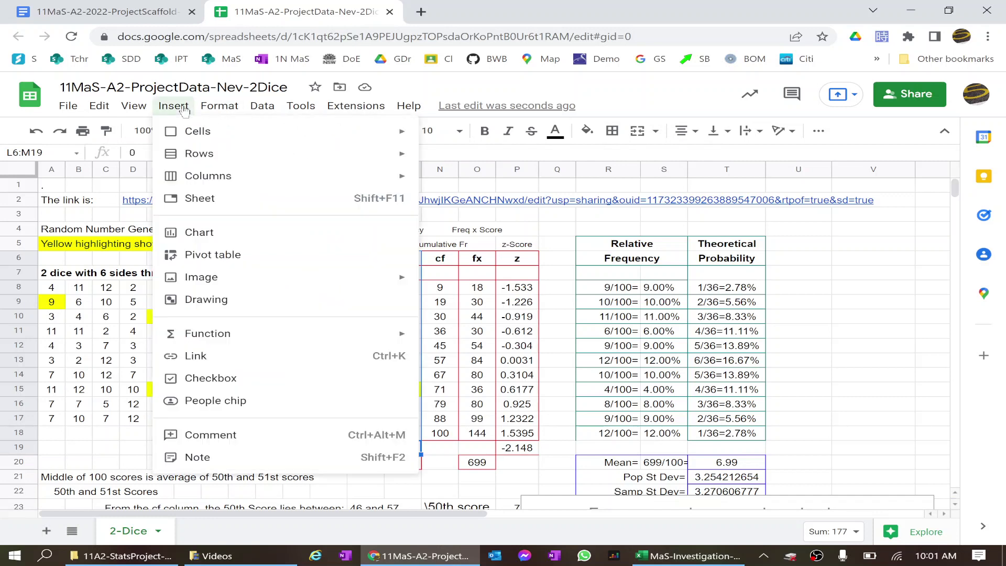
{"action": "left_click", "coordinate": [193, 234]}
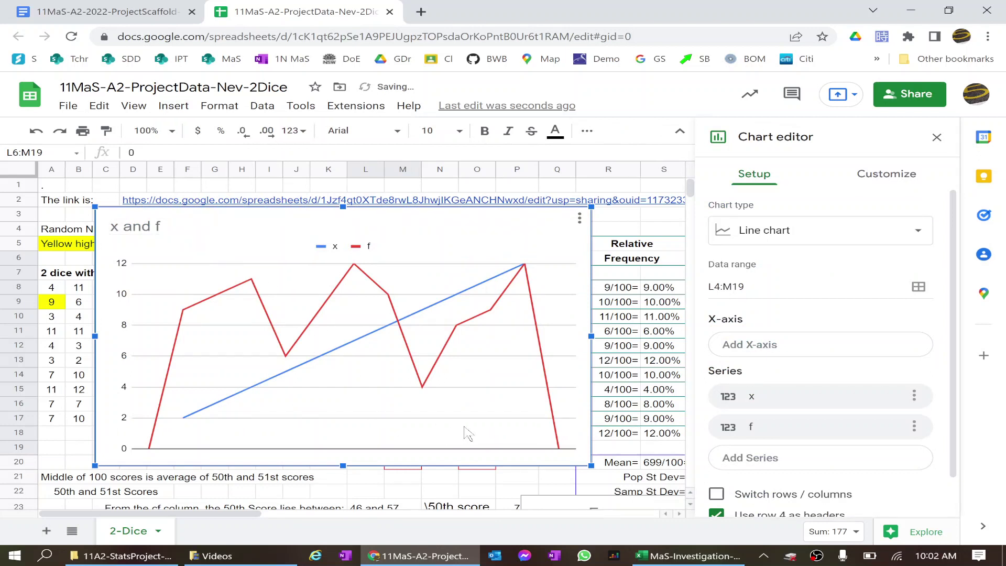
{"action": "left_click", "coordinate": [923, 240]}
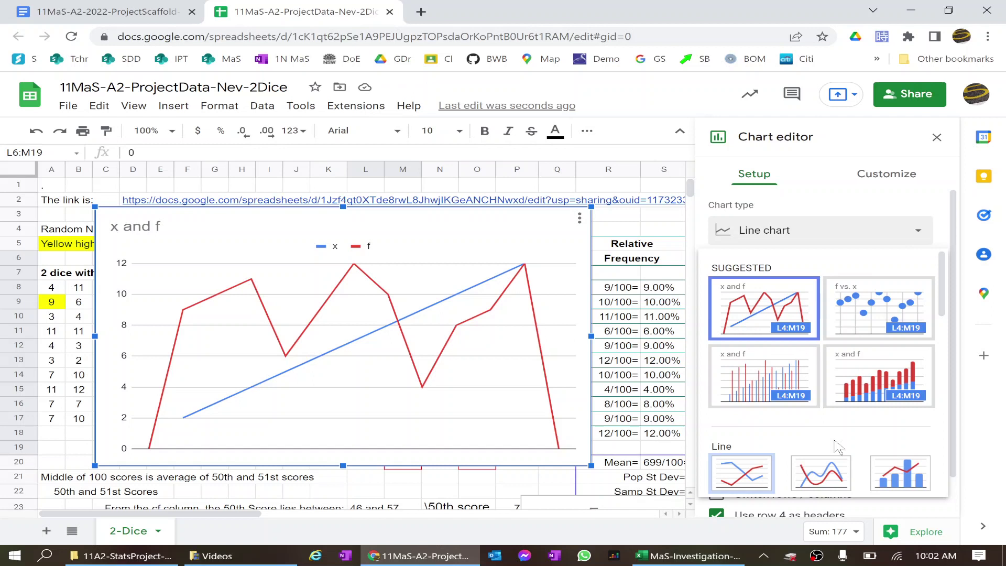
{"action": "left_click", "coordinate": [909, 475]}
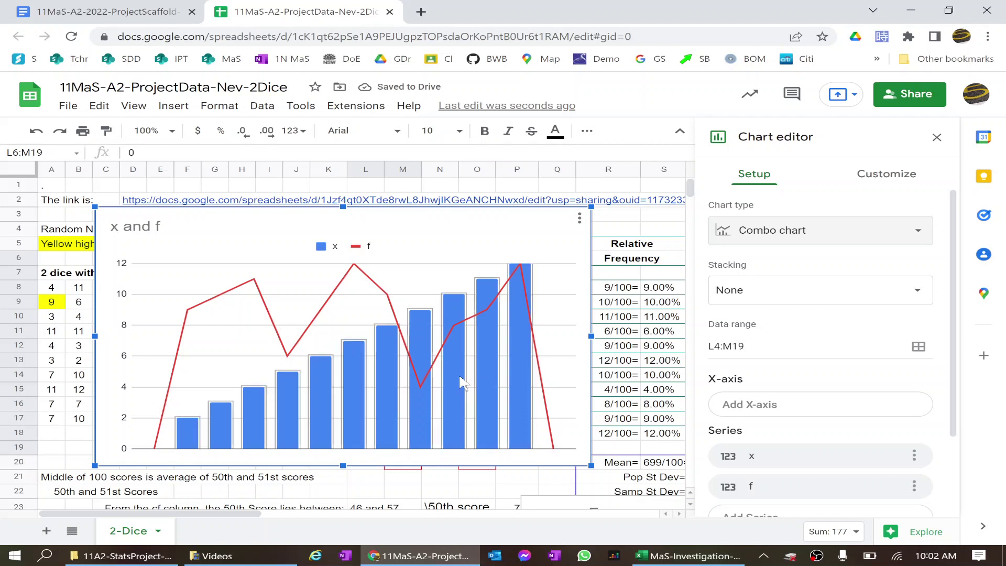
- Remove the x series, add f as a second series, and use x (2 to 12) as the horizontal axis
{"action": "left_click", "coordinate": [913, 456]}
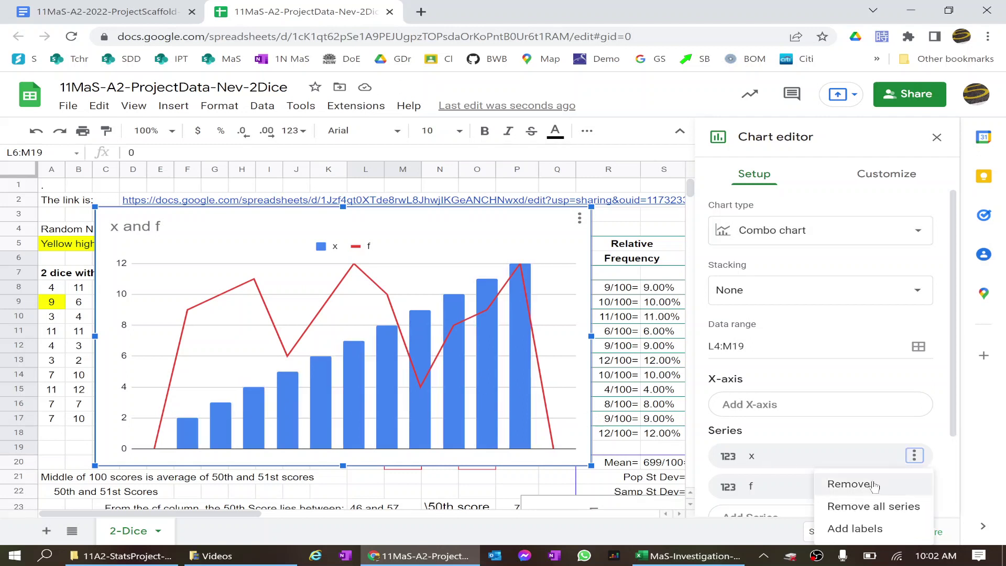
{"action": "left_click", "coordinate": [849, 484]}
{"action": "left_click", "coordinate": [836, 488]}
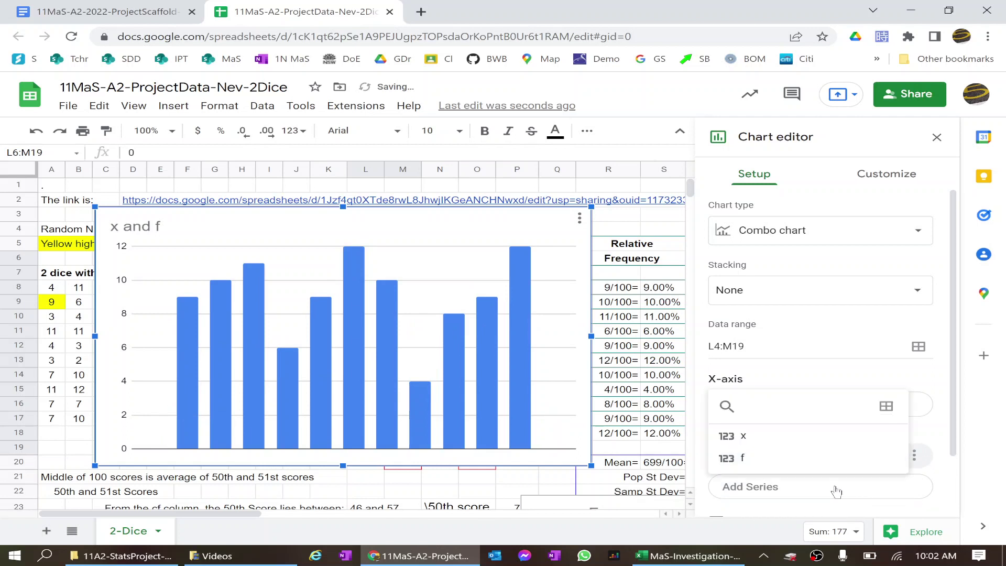
{"action": "left_click", "coordinate": [795, 465]}
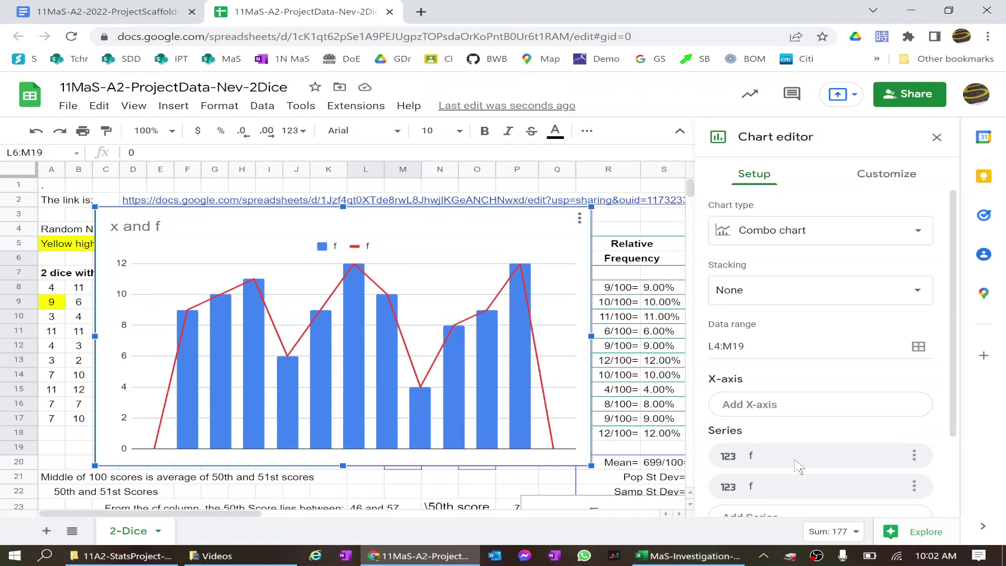
{"action": "left_click", "coordinate": [783, 406]}
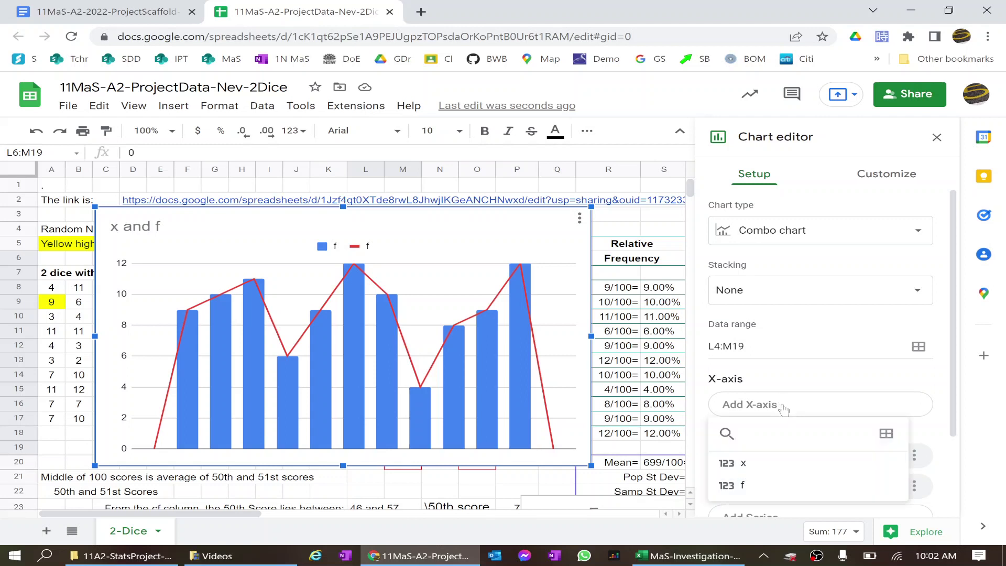
{"action": "left_click", "coordinate": [762, 468]}
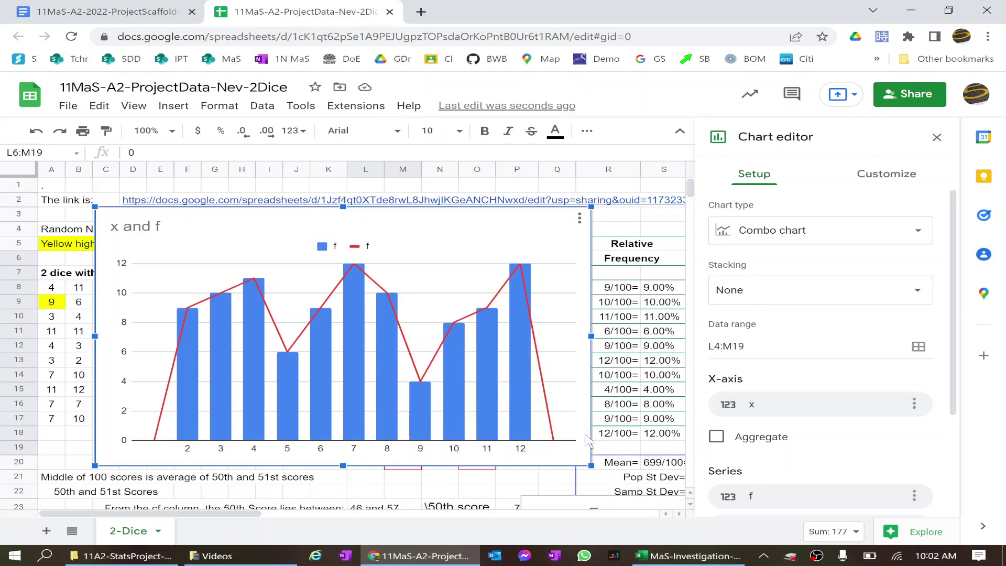
- Replace the chart title with 'Frequency column graph and polygon' and centre it
{"action": "double_click", "coordinate": [162, 233]}
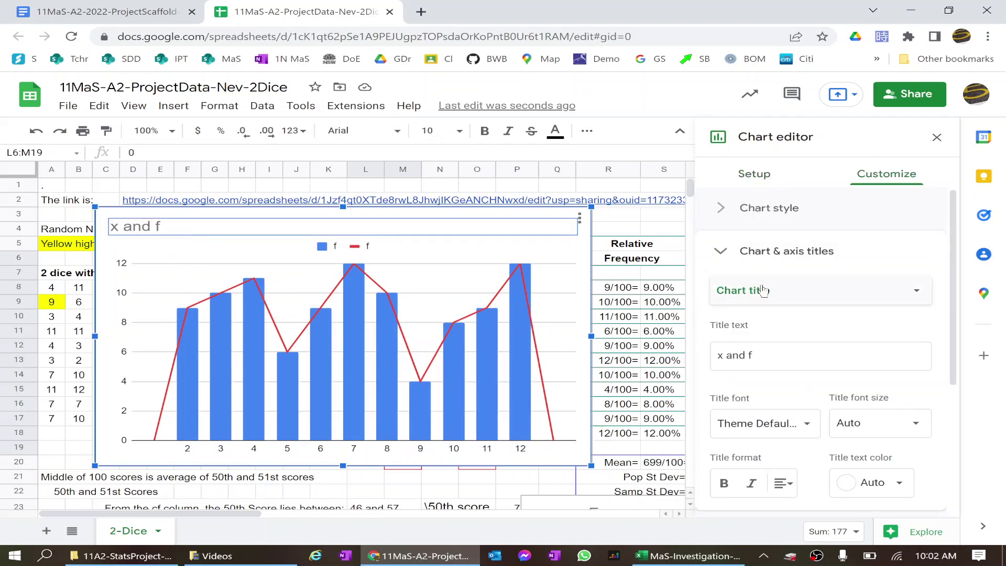
{"action": "left_click", "coordinate": [750, 356]}
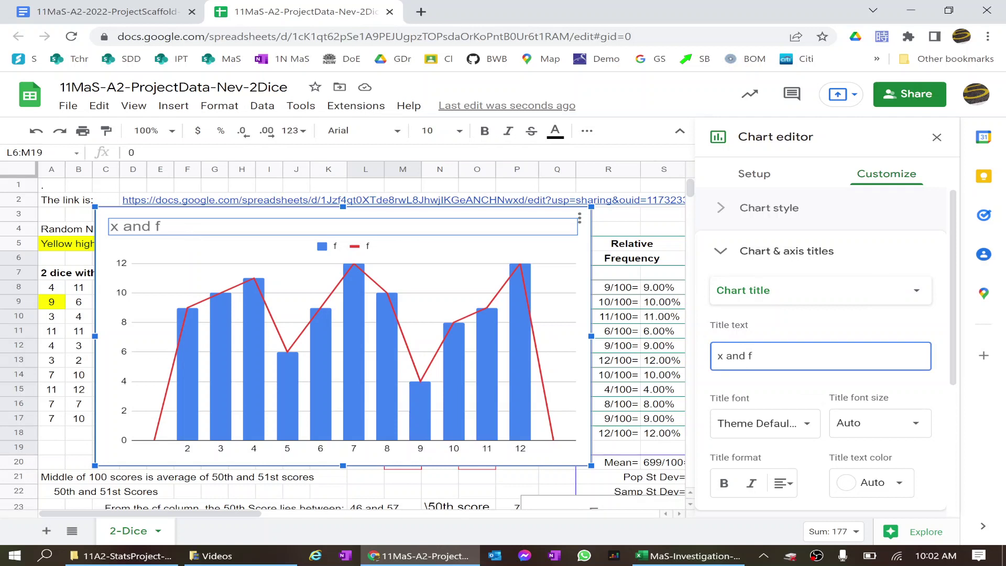
{"action": "left_click_drag", "start_coordinate": [752, 355], "coordinate": [683, 365]}
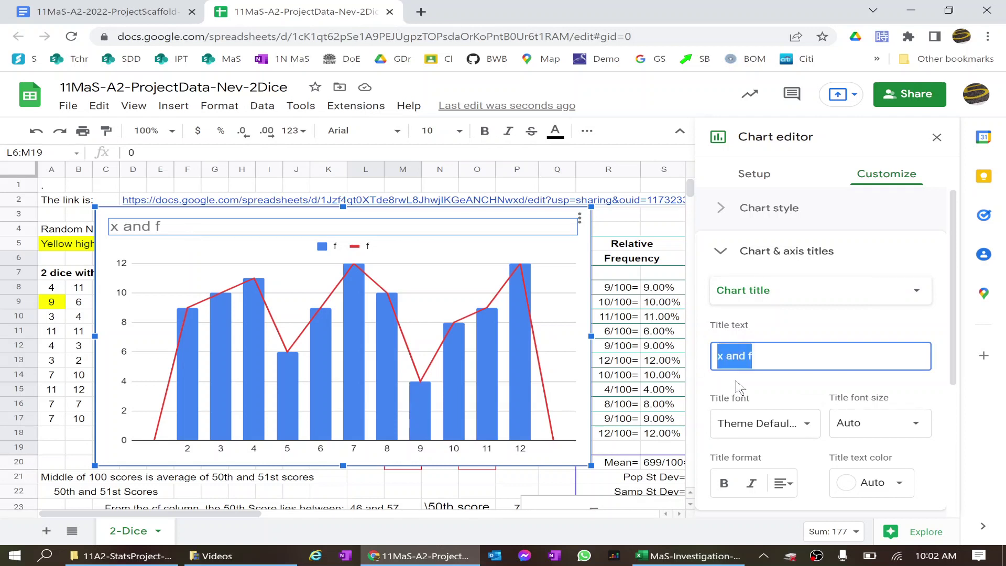
{"action": "type", "text": "Fre"}
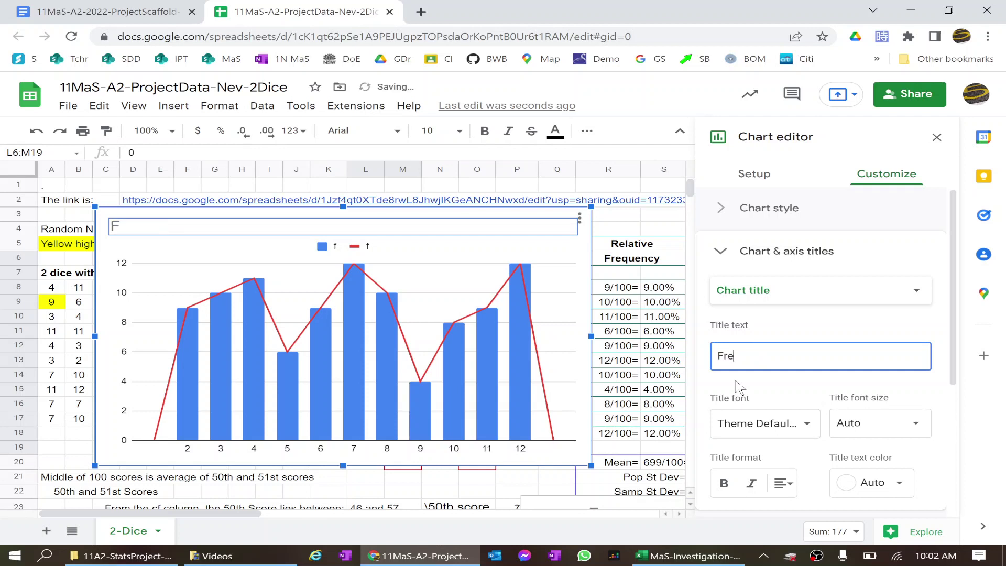
{"action": "type", "text": "quency"}
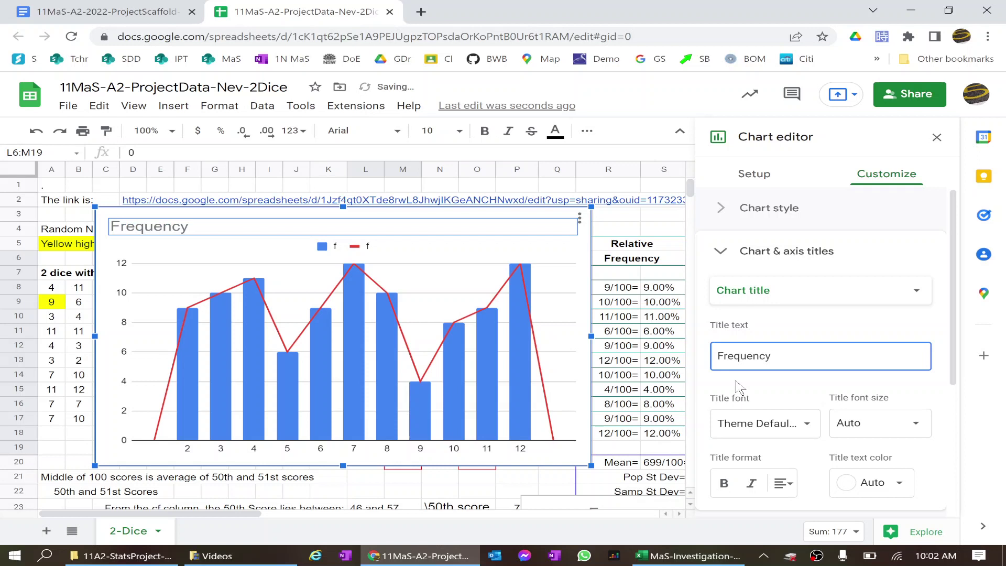
{"action": "type", "text": " column grap"}
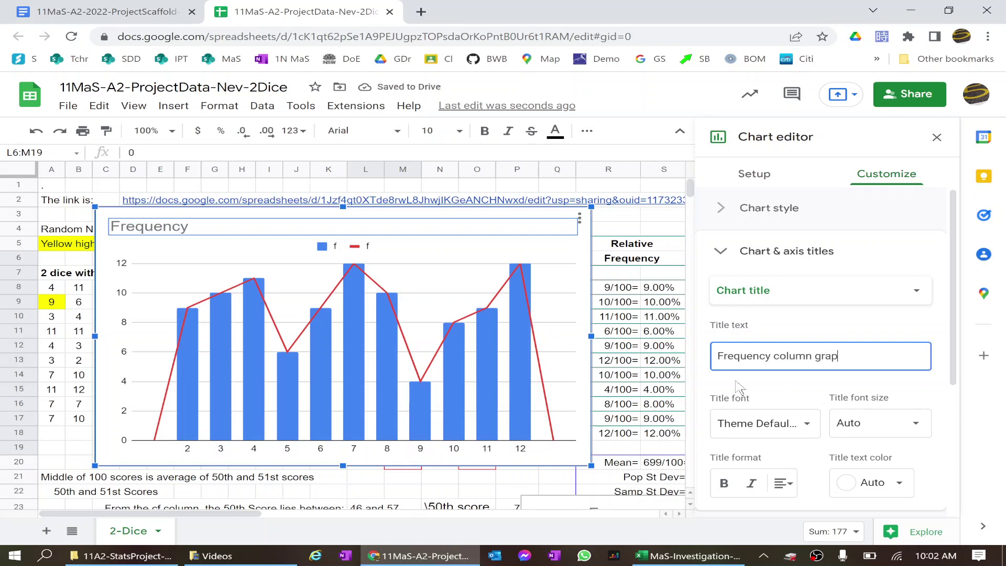
{"action": "type", "text": "h and po"}
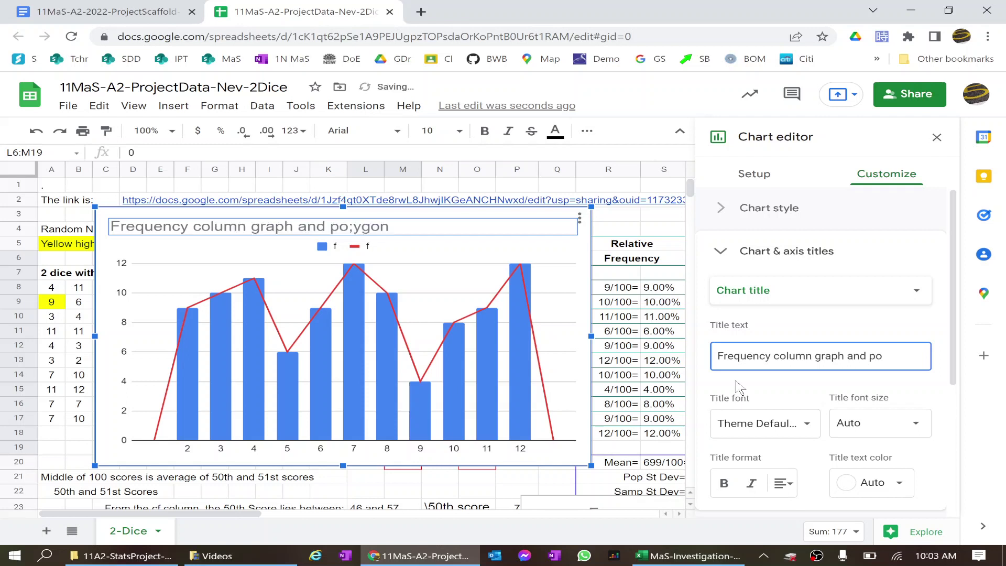
{"action": "type", "text": "lygon"}
{"action": "key", "text": "Tab"}
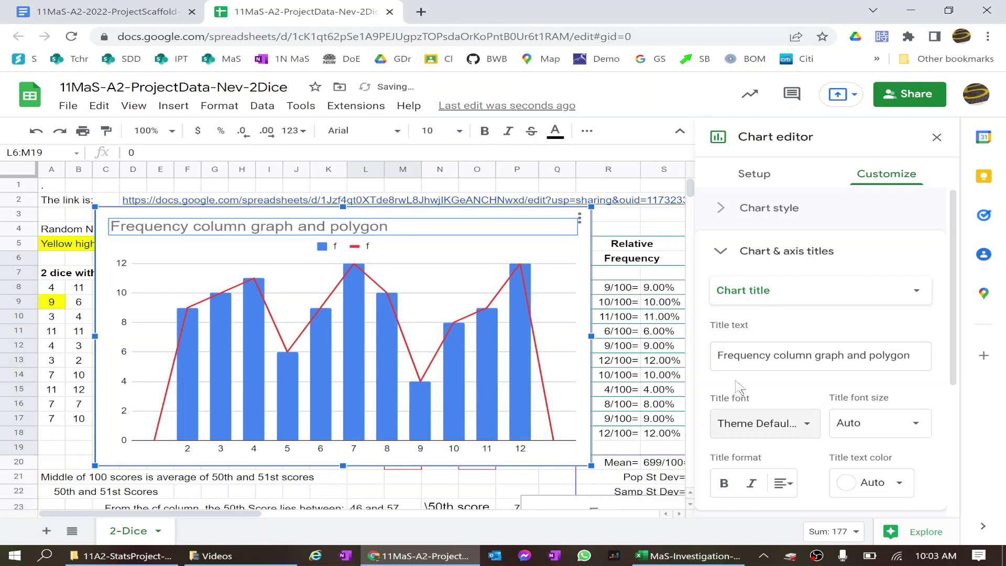
{"action": "left_click", "coordinate": [787, 485]}
{"action": "left_click", "coordinate": [805, 510]}
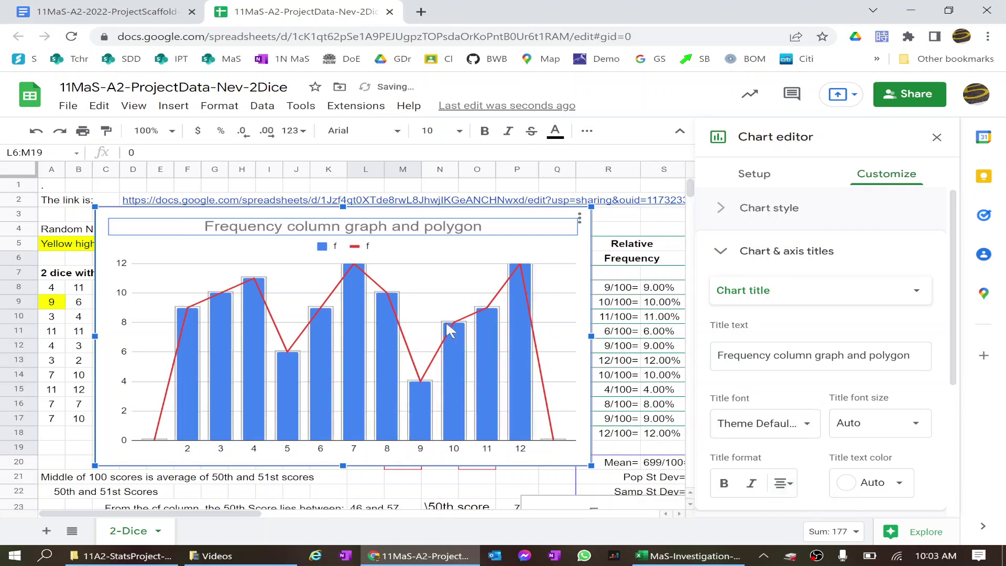
- Set the chart legend position to None
{"action": "left_click", "coordinate": [353, 251]}
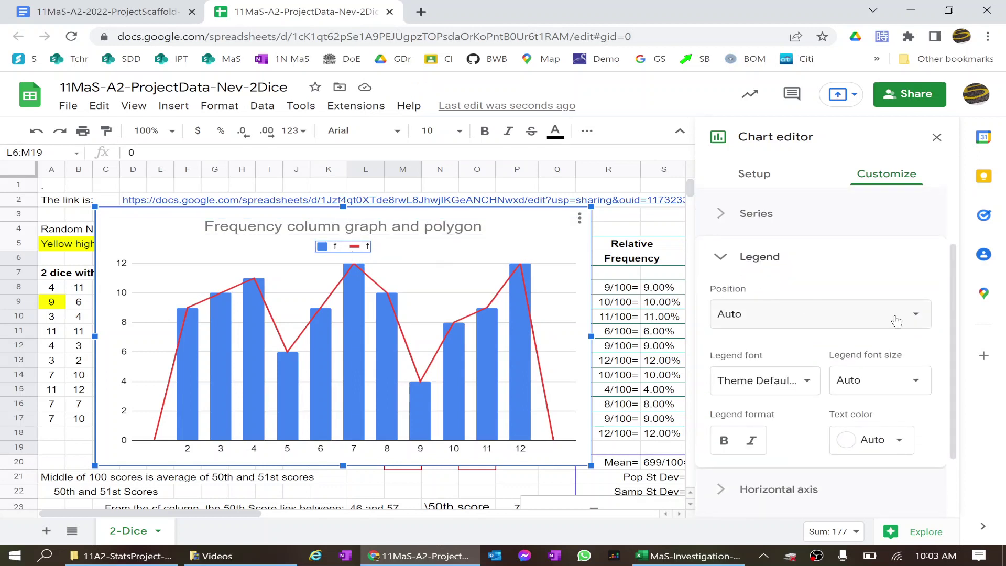
{"action": "left_click", "coordinate": [915, 317]}
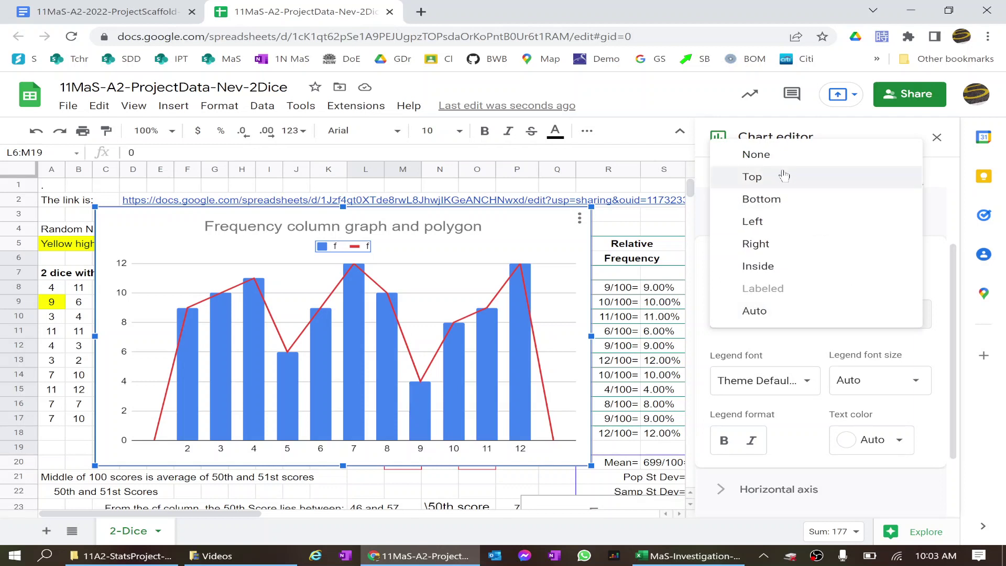
{"action": "left_click", "coordinate": [787, 168]}
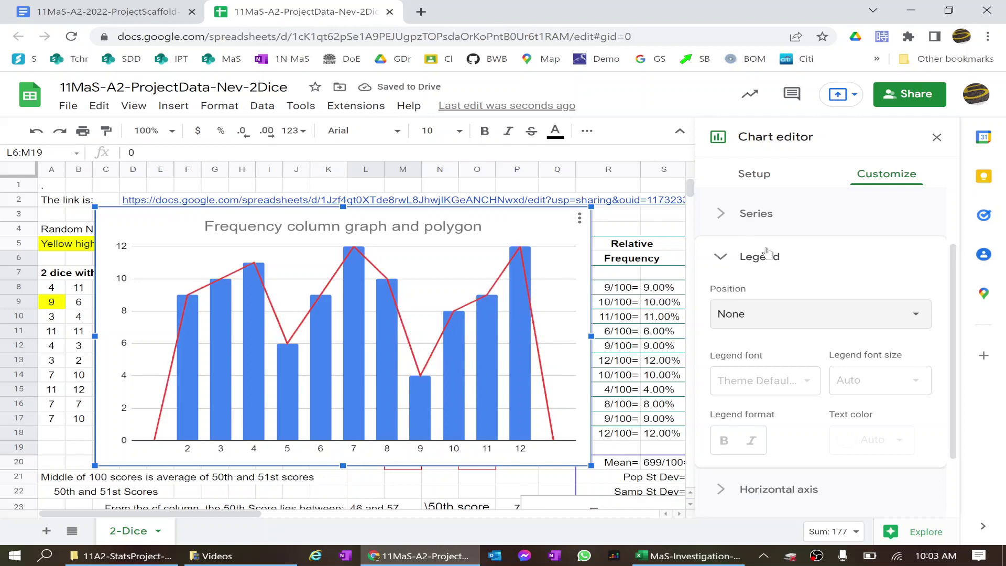
{"action": "scroll", "coordinate": [778, 250], "scroll_direction": "up", "scroll_amount": 2}
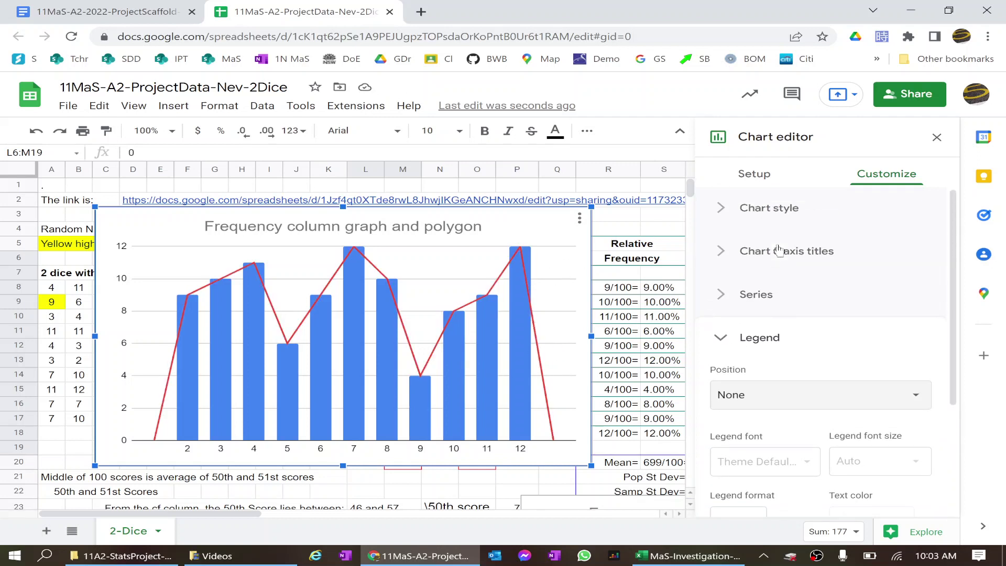
- Set the horizontal axis title to 'Dice roll totals'
{"action": "left_click", "coordinate": [723, 255]}
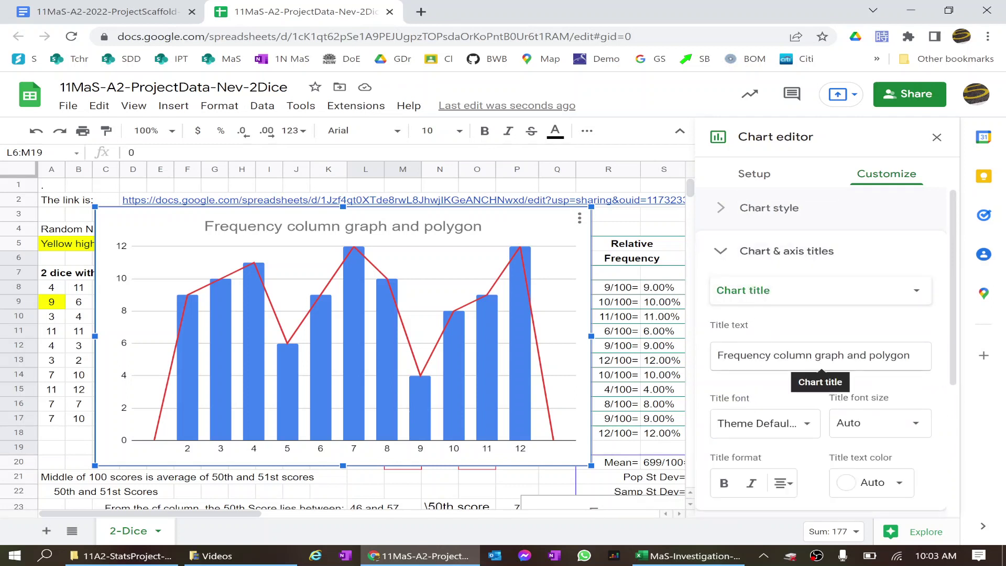
{"action": "left_click", "coordinate": [911, 296]}
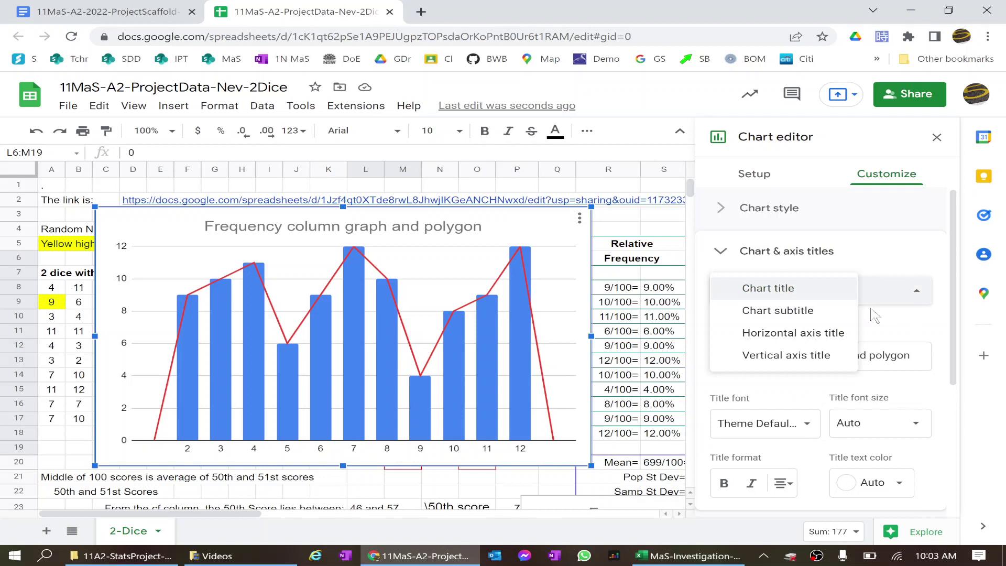
{"action": "left_click", "coordinate": [820, 333]}
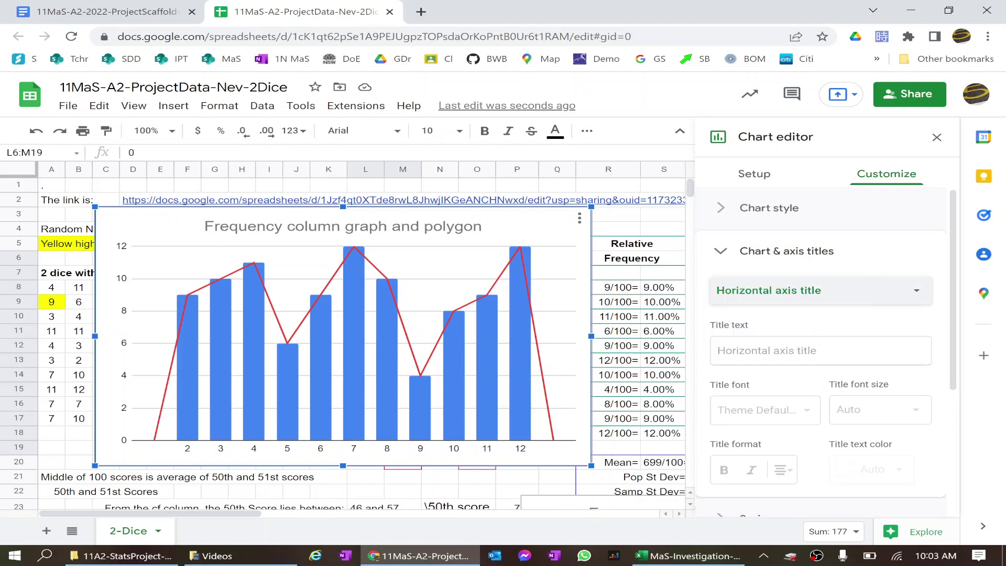
{"action": "left_click", "coordinate": [782, 350]}
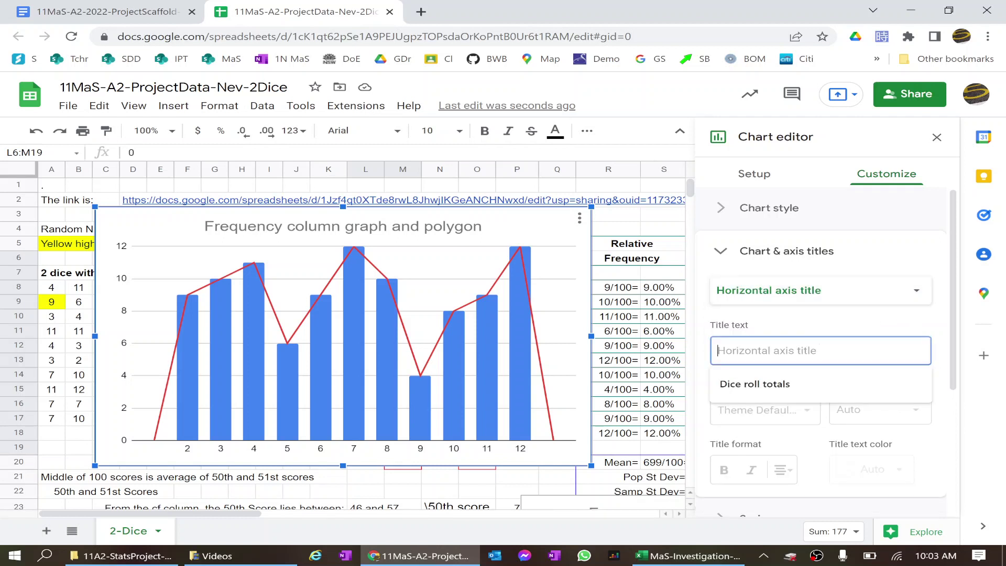
{"action": "left_click", "coordinate": [782, 385]}
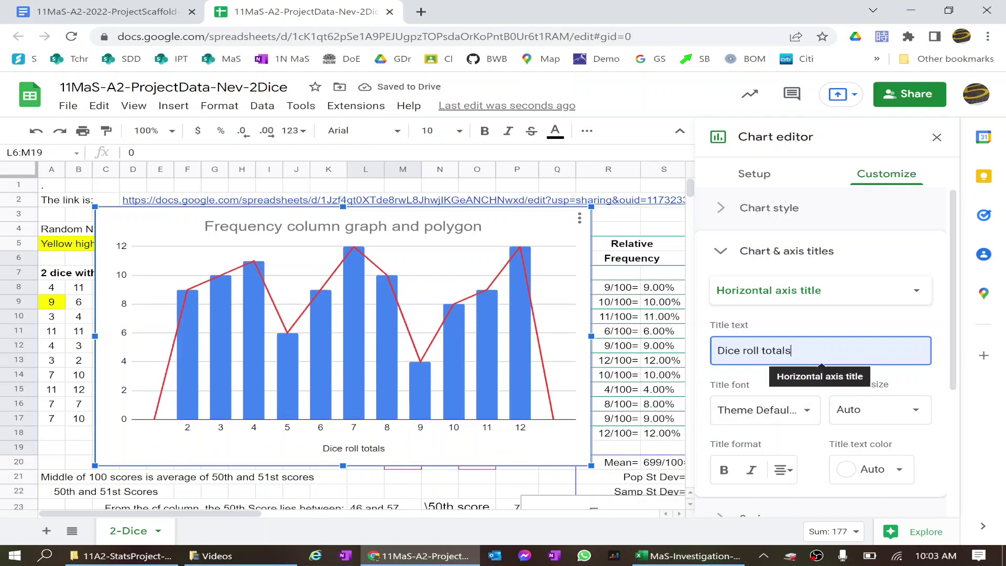
{"action": "key", "text": "Tab"}
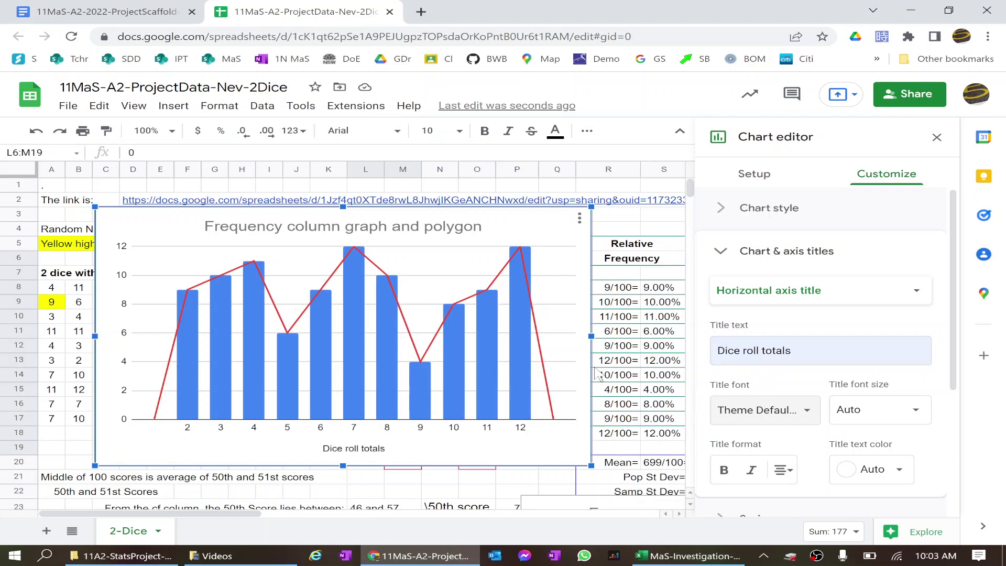
- Set the vertical axis title to 'Number of rolls'
{"action": "left_click", "coordinate": [916, 292]}
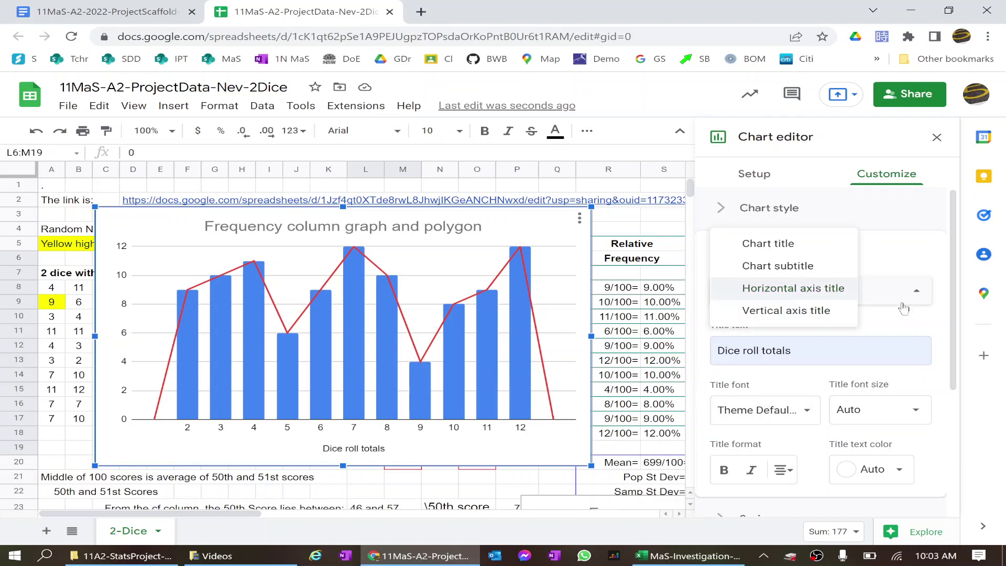
{"action": "left_click", "coordinate": [763, 310]}
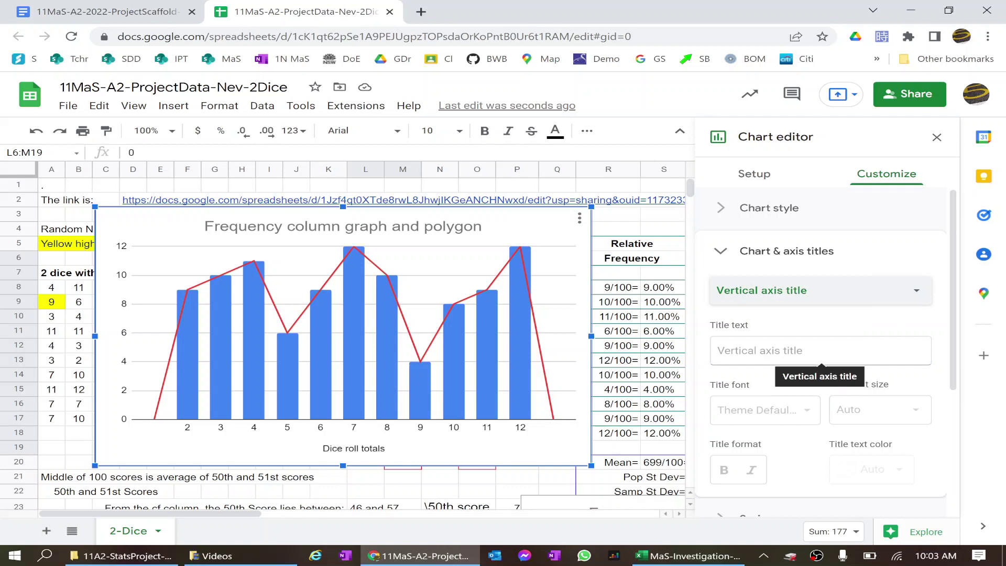
{"action": "left_click", "coordinate": [786, 357]}
{"action": "left_click", "coordinate": [782, 383]}
{"action": "type", "text": "Number of rolls"}
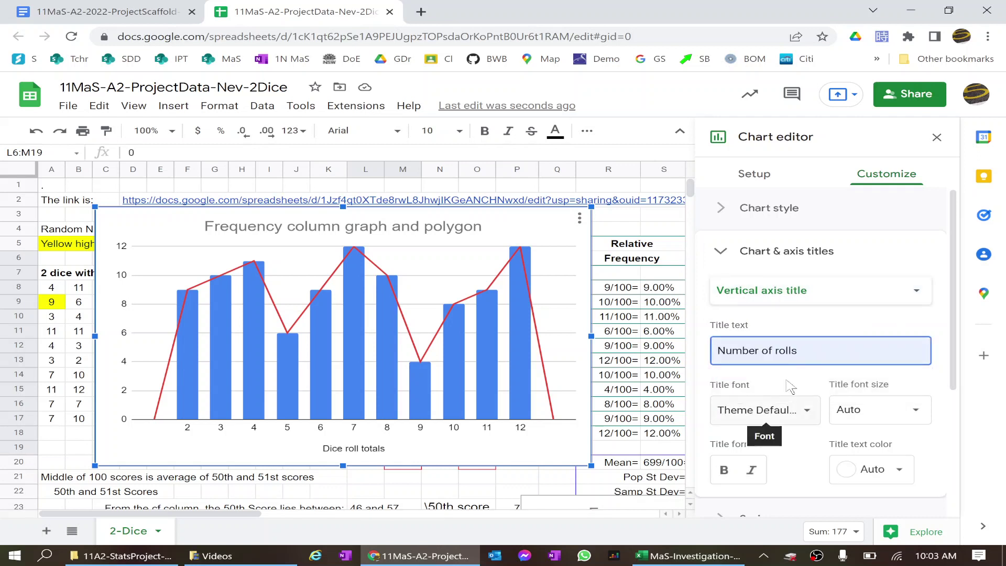
{"action": "left_click", "coordinate": [789, 384]}
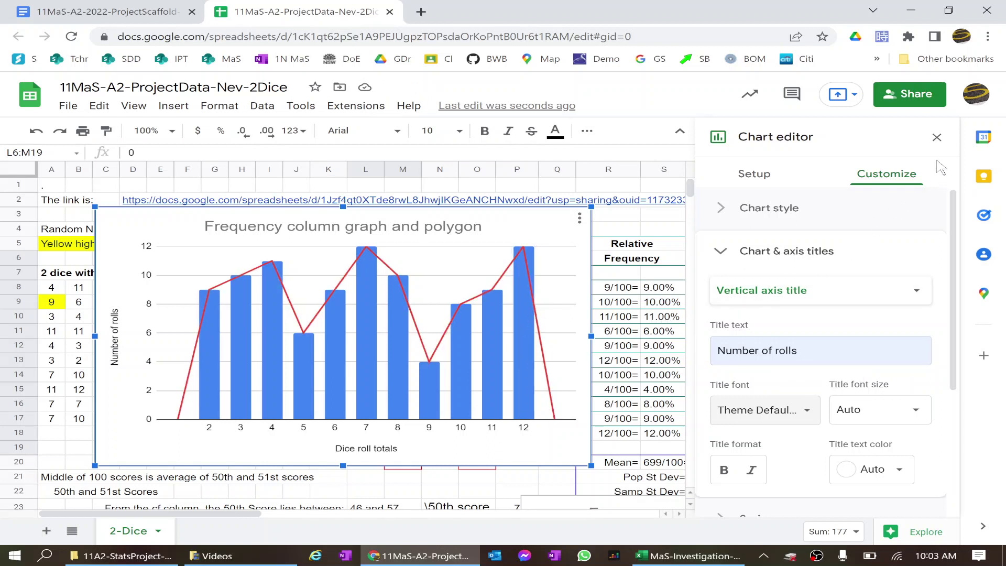
- Close the Chart editor, move the chart right of the table and shrink it so the data columns show
{"action": "left_click", "coordinate": [936, 138]}
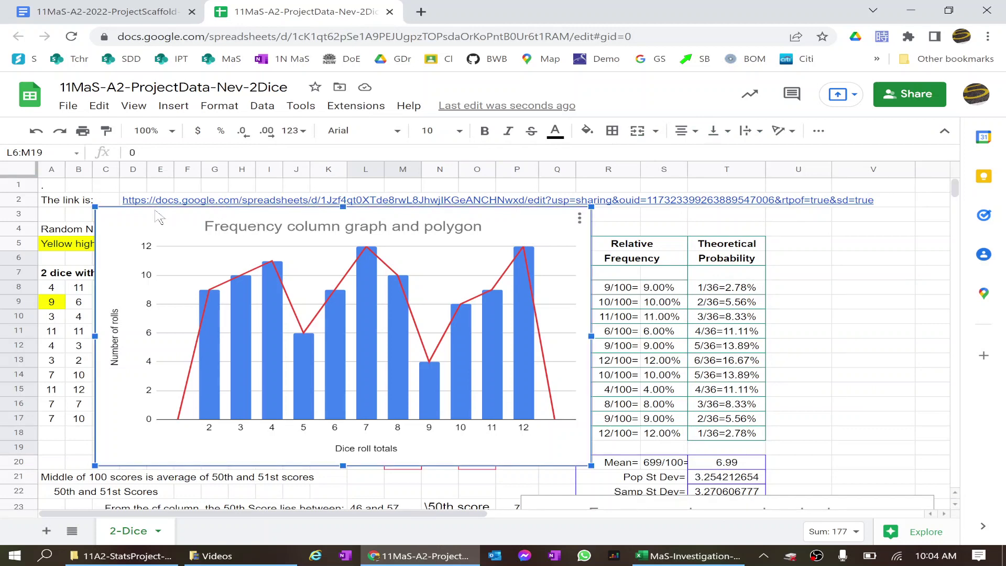
{"action": "left_click_drag", "start_coordinate": [158, 217], "coordinate": [509, 224]}
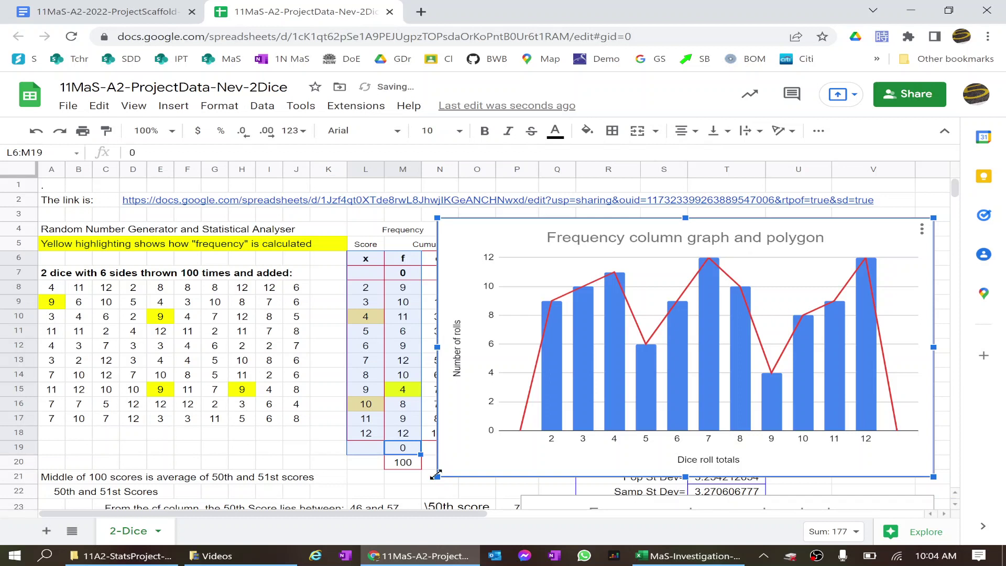
{"action": "left_click_drag", "start_coordinate": [435, 474], "coordinate": [515, 441]}
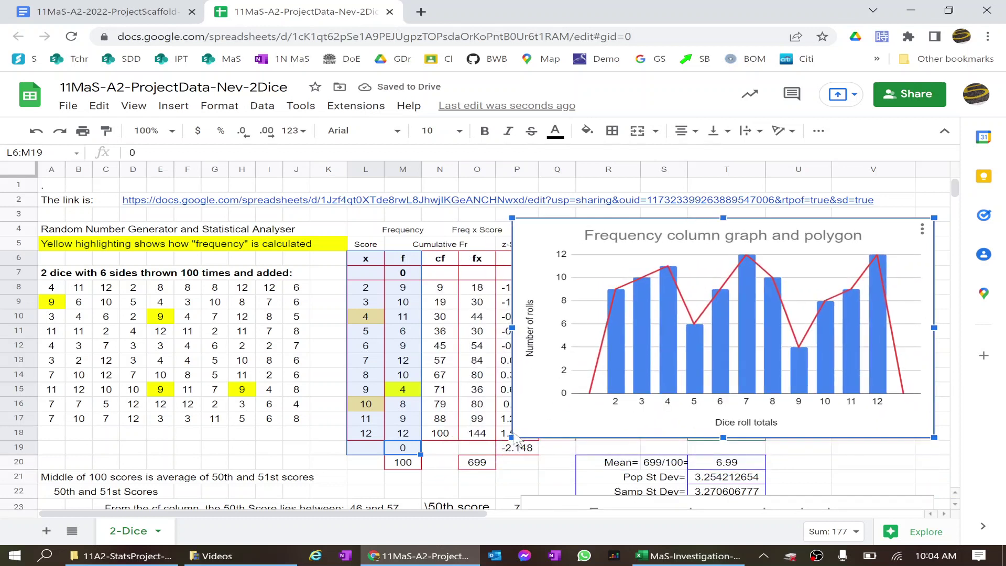